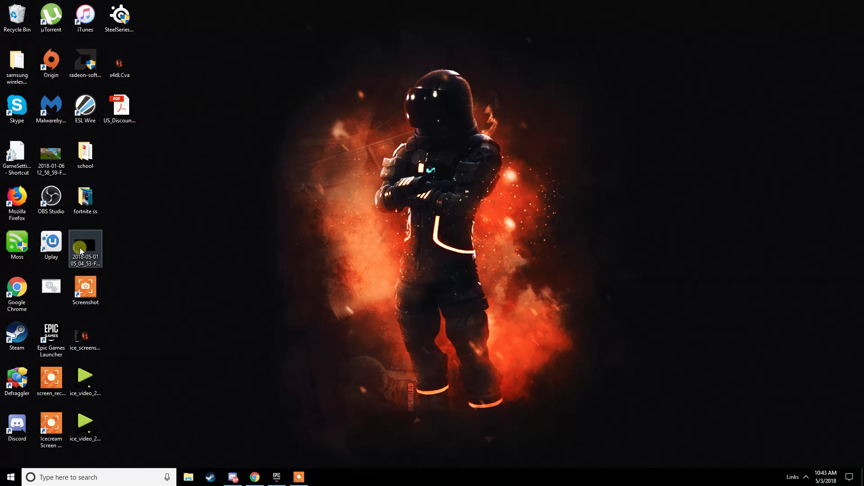
Step: View the 2018-05-01 Fortnite screenshot, then return to the YouTube fix video in Chrome
{"action": "double_click", "coordinate": [86, 250]}
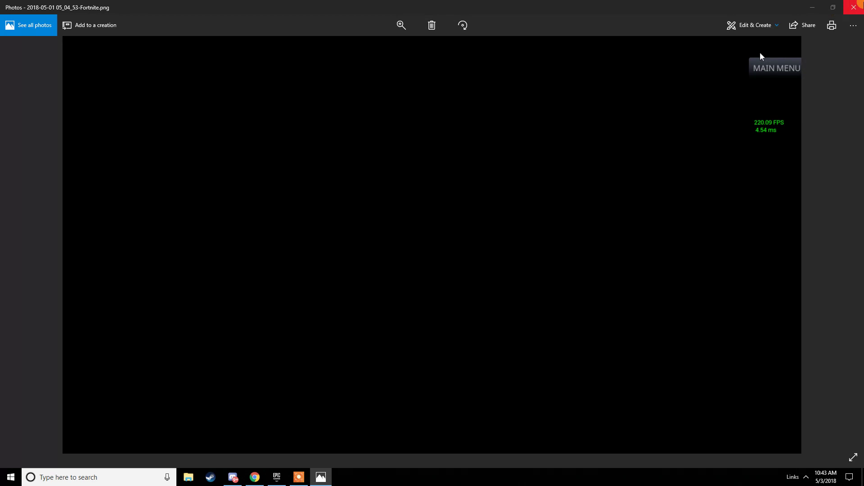
{"action": "left_click", "coordinate": [860, 2]}
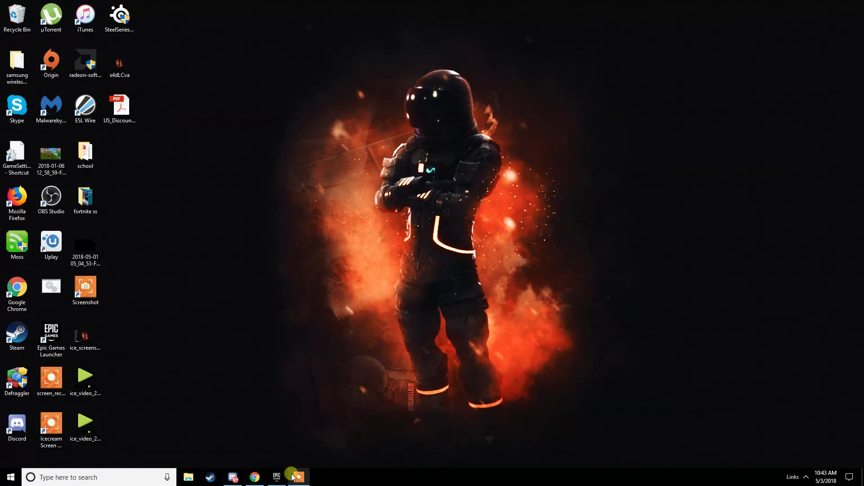
{"action": "left_click", "coordinate": [254, 477]}
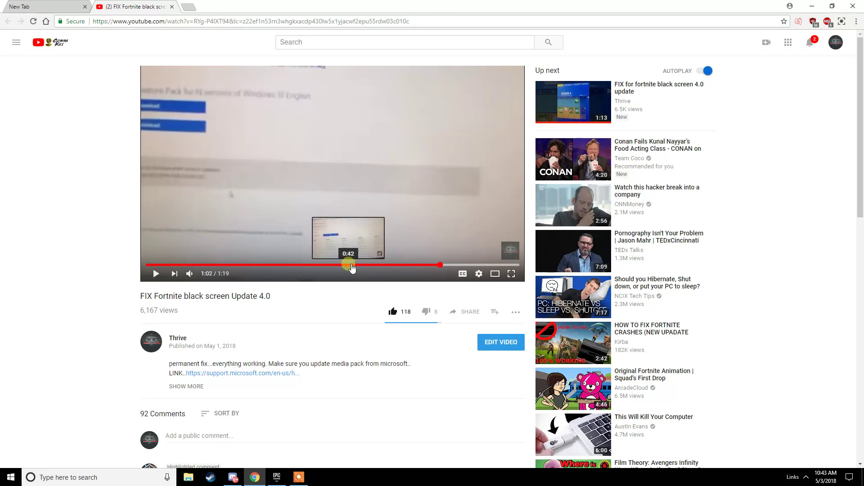
Step: Scroll through the video's comments and back up to the player
{"action": "scroll", "coordinate": [347, 344], "scroll_direction": "down", "scroll_amount": 3}
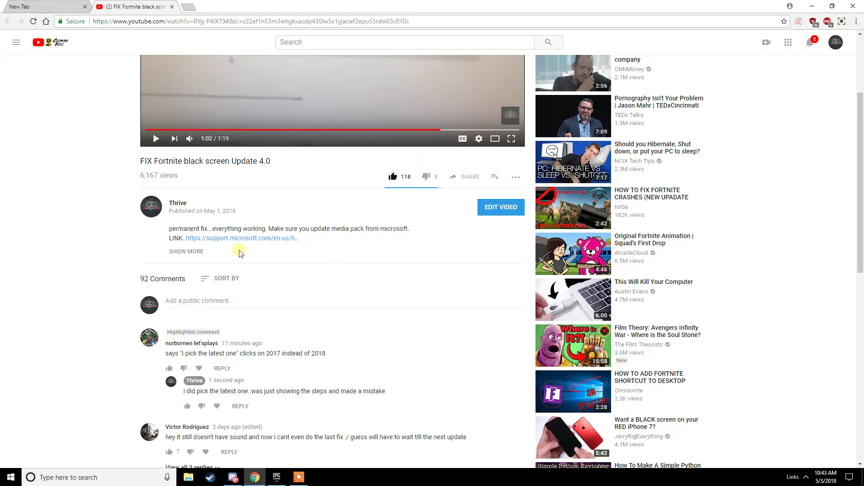
{"action": "scroll", "coordinate": [234, 318], "scroll_direction": "down", "scroll_amount": 4}
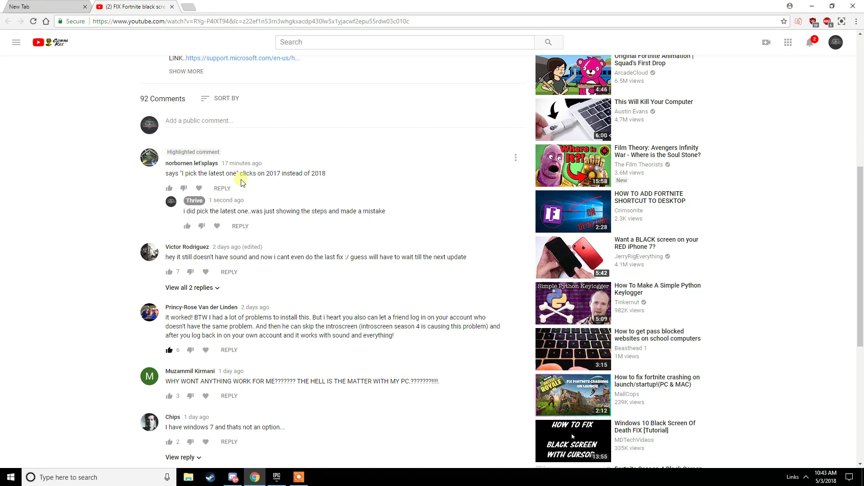
{"action": "scroll", "coordinate": [193, 279], "scroll_direction": "down", "scroll_amount": 2}
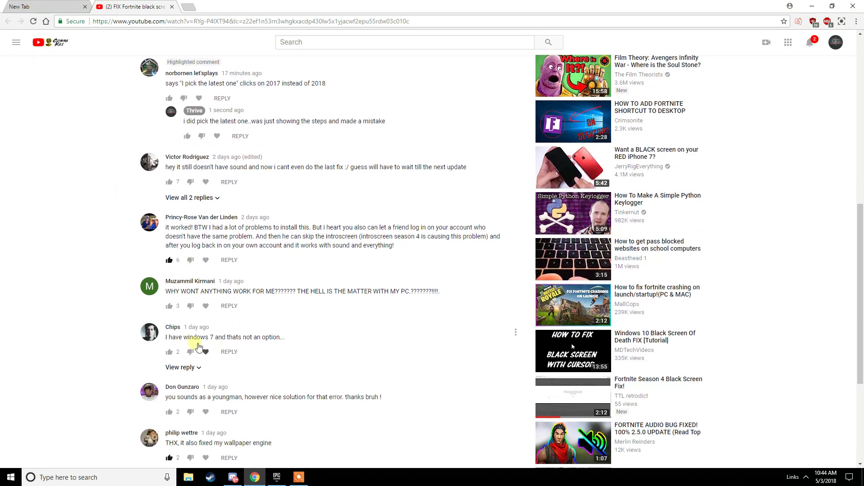
{"action": "scroll", "coordinate": [221, 244], "scroll_direction": "up", "scroll_amount": 4}
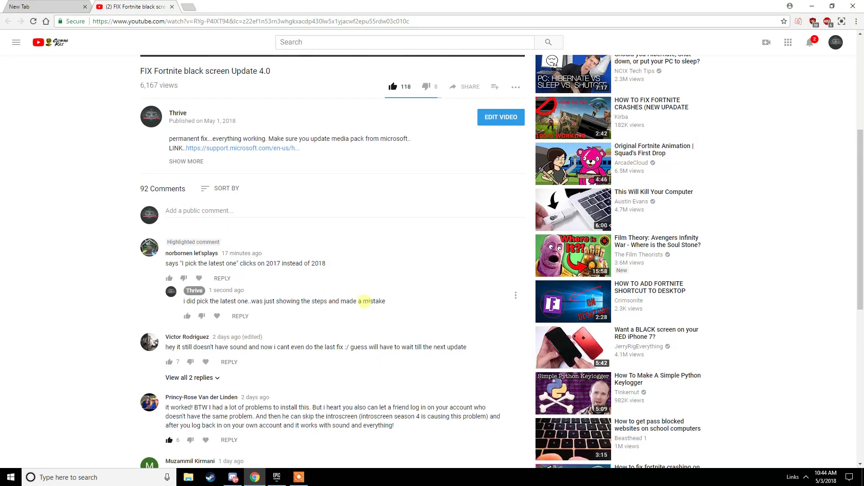
{"action": "scroll", "coordinate": [231, 326], "scroll_direction": "down", "scroll_amount": 4}
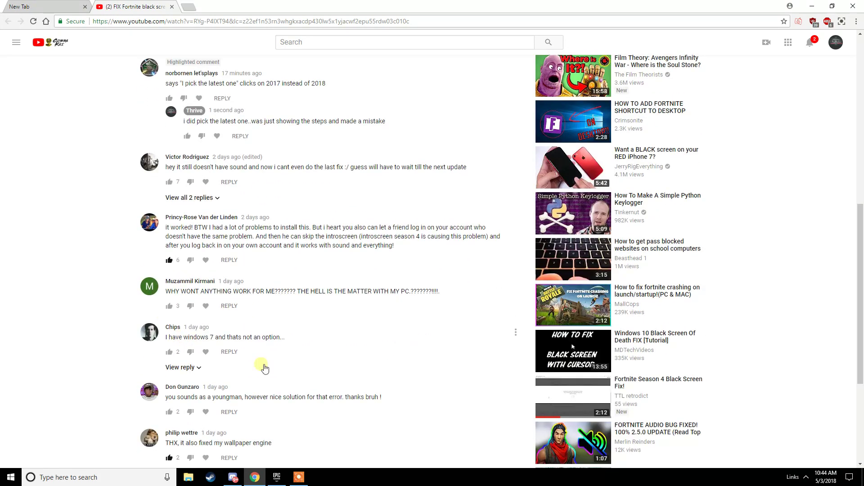
{"action": "scroll", "coordinate": [228, 302], "scroll_direction": "up", "scroll_amount": 1}
{"action": "scroll", "coordinate": [228, 302], "scroll_direction": "up", "scroll_amount": 8}
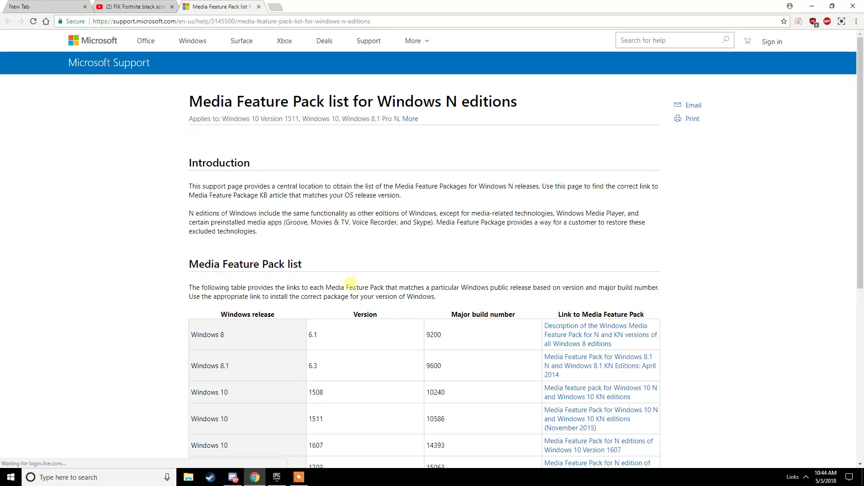
Step: Review the Media Feature Pack table, dismiss the YouTube notification, and start a Windows search
{"action": "scroll", "coordinate": [284, 252], "scroll_direction": "down", "scroll_amount": 7}
{"action": "scroll", "coordinate": [284, 256], "scroll_direction": "up", "scroll_amount": 2}
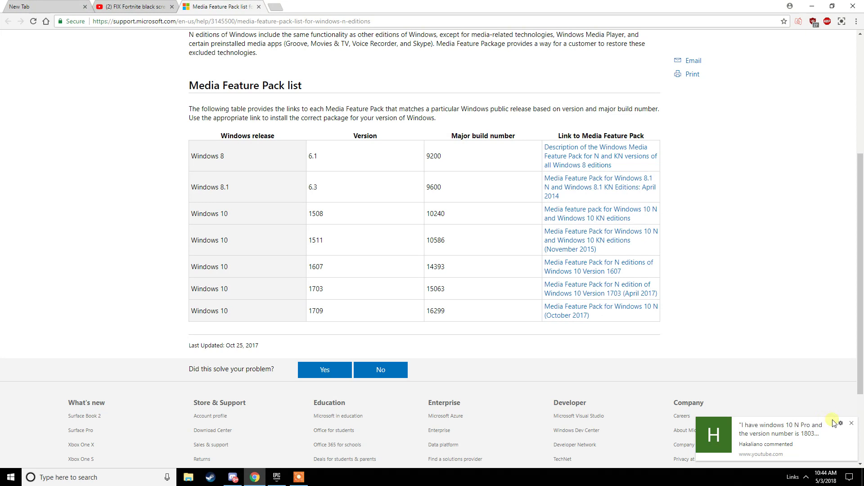
{"action": "left_click", "coordinate": [852, 423]}
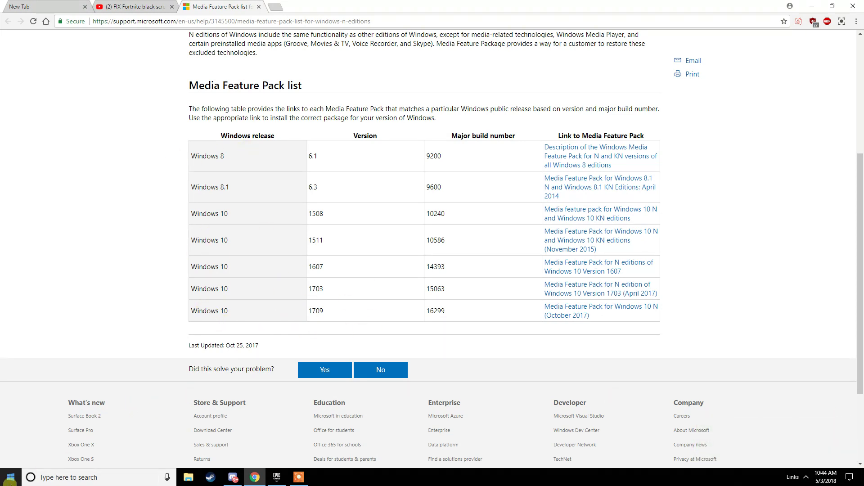
{"action": "left_click", "coordinate": [104, 480]}
Step: Check This PC's properties to confirm Windows 10 Home N, 64-bit, then close the System window
{"action": "type", "text": "pc"}
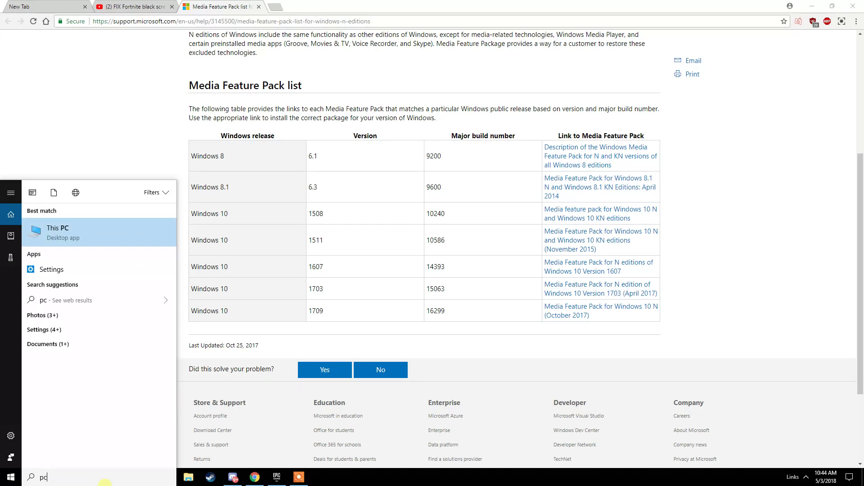
{"action": "right_click", "coordinate": [60, 230]}
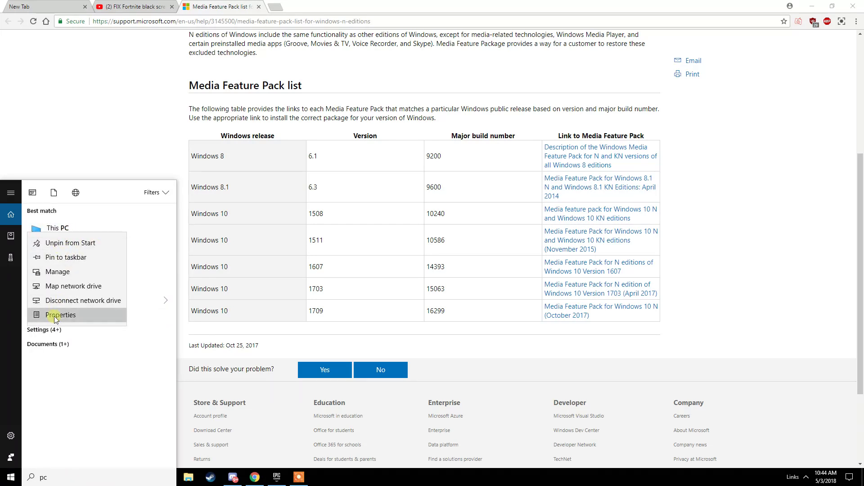
{"action": "left_click", "coordinate": [68, 315]}
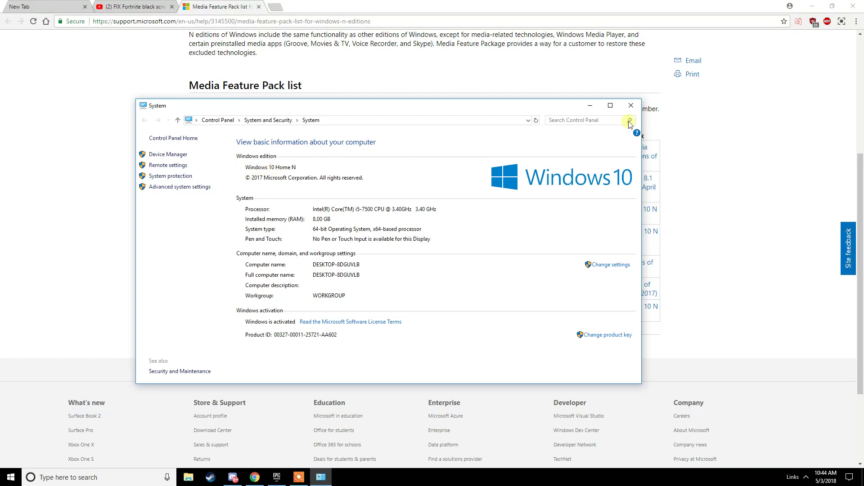
{"action": "left_click", "coordinate": [631, 105]}
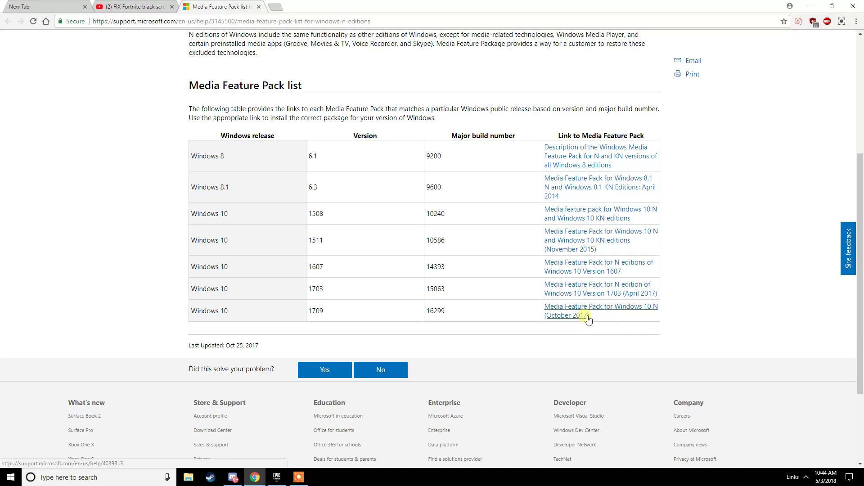
Step: Follow the Windows 10 N (October 2017) pack article to the Media Feature Pack download page
{"action": "left_click", "coordinate": [585, 317]}
{"action": "scroll", "coordinate": [204, 285], "scroll_direction": "down", "scroll_amount": 1}
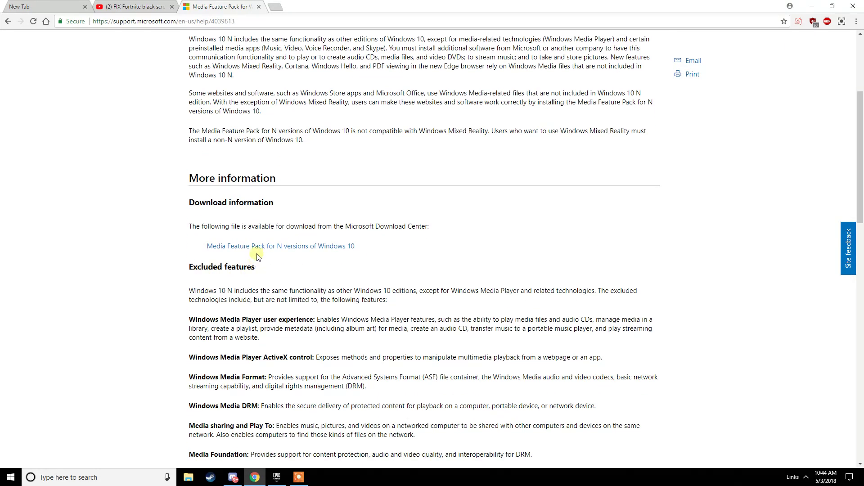
{"action": "left_click", "coordinate": [213, 247]}
{"action": "scroll", "coordinate": [193, 351], "scroll_direction": "down", "scroll_amount": 2}
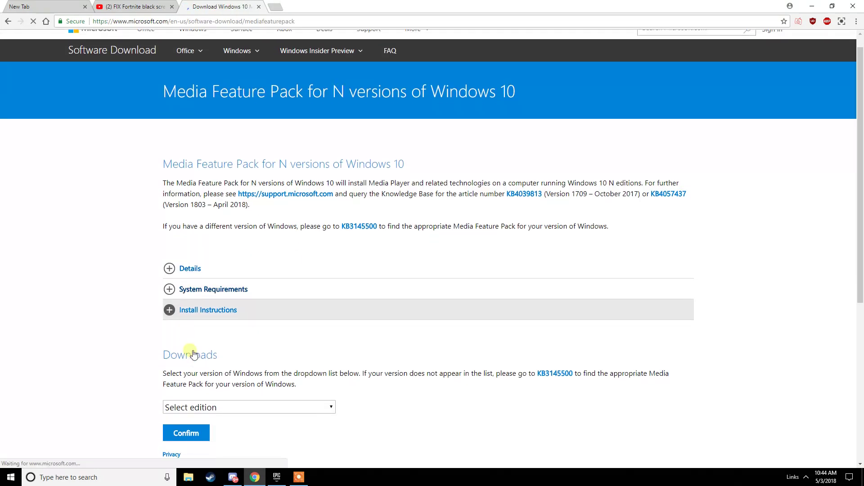
Step: Select the 'Media Feature Pack - Version 1709' edition and confirm it
{"action": "left_click", "coordinate": [201, 317]}
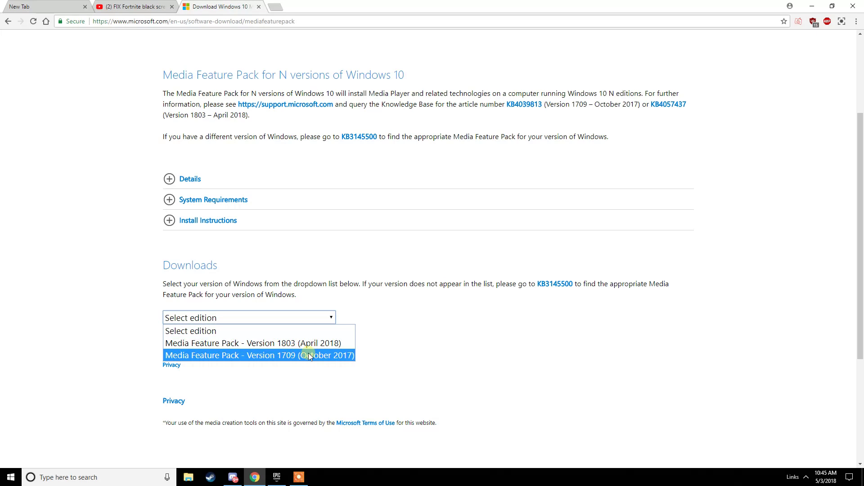
{"action": "left_click", "coordinate": [222, 379]}
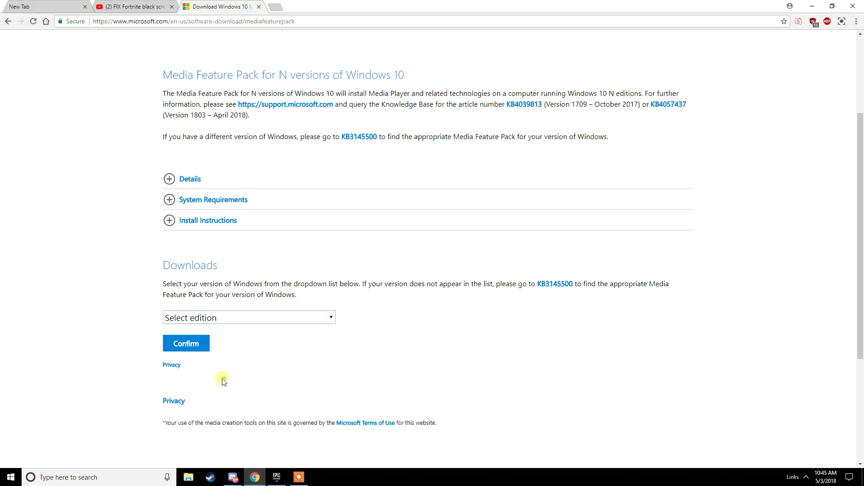
{"action": "left_click", "coordinate": [187, 347]}
{"action": "left_click", "coordinate": [200, 329]}
{"action": "left_click", "coordinate": [198, 366]}
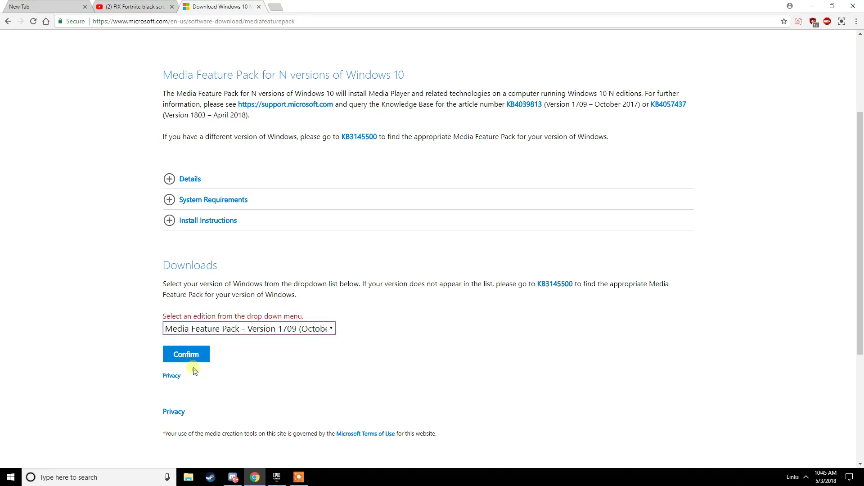
{"action": "left_click", "coordinate": [189, 355]}
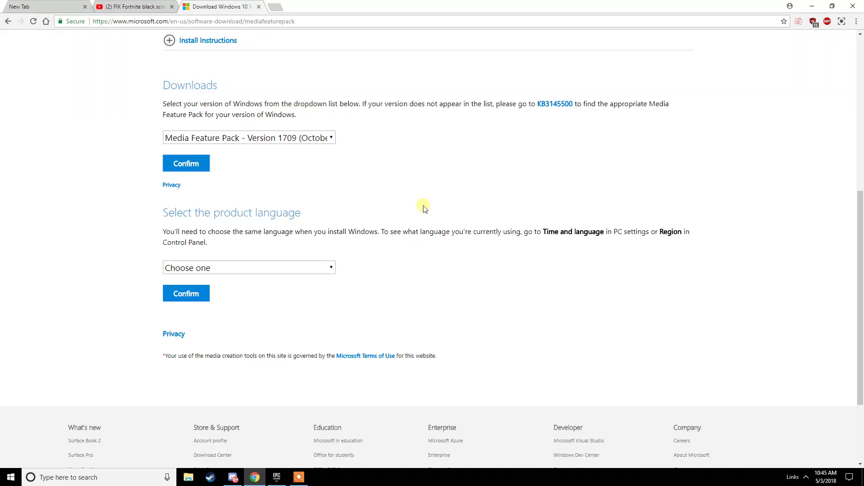
Step: Confirm English as the product language to reveal the 64-bit and 32-bit download links
{"action": "scroll", "coordinate": [243, 204], "scroll_direction": "down", "scroll_amount": 2}
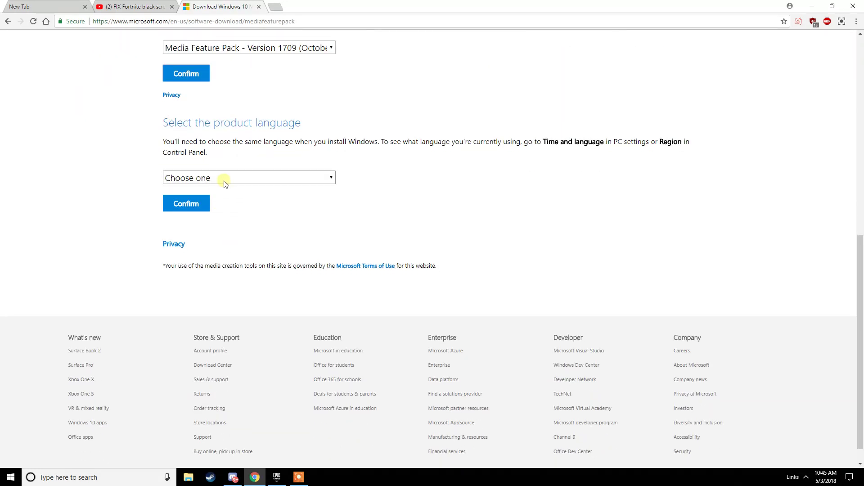
{"action": "left_click", "coordinate": [224, 179]}
{"action": "left_click", "coordinate": [189, 203]}
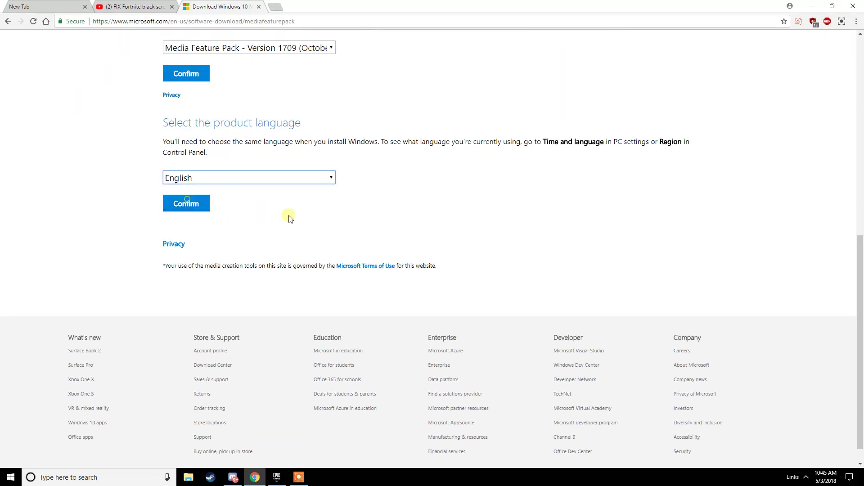
{"action": "left_click", "coordinate": [204, 202]}
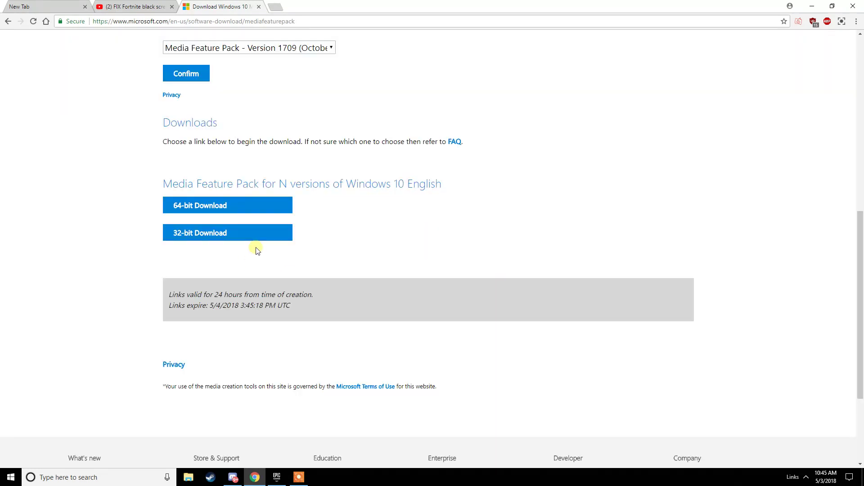
{"action": "scroll", "coordinate": [253, 248], "scroll_direction": "down", "scroll_amount": 2}
{"action": "scroll", "coordinate": [225, 224], "scroll_direction": "up", "scroll_amount": 3}
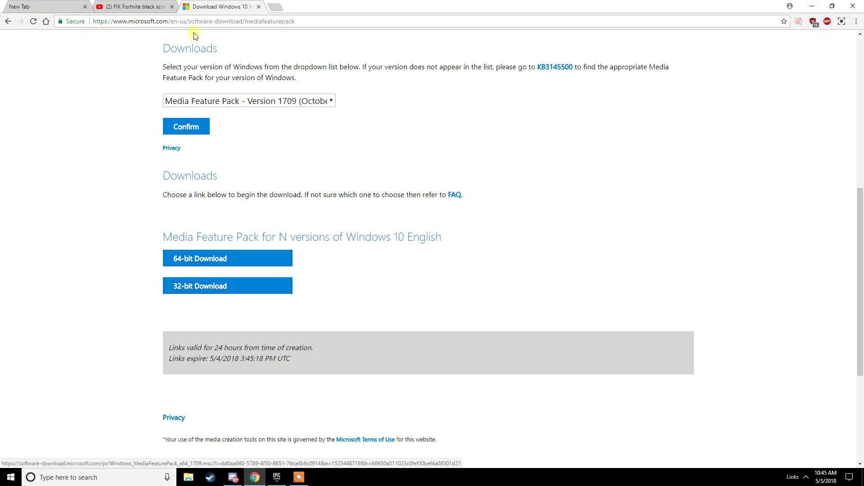
{"action": "scroll", "coordinate": [227, 45], "scroll_direction": "up", "scroll_amount": 2}
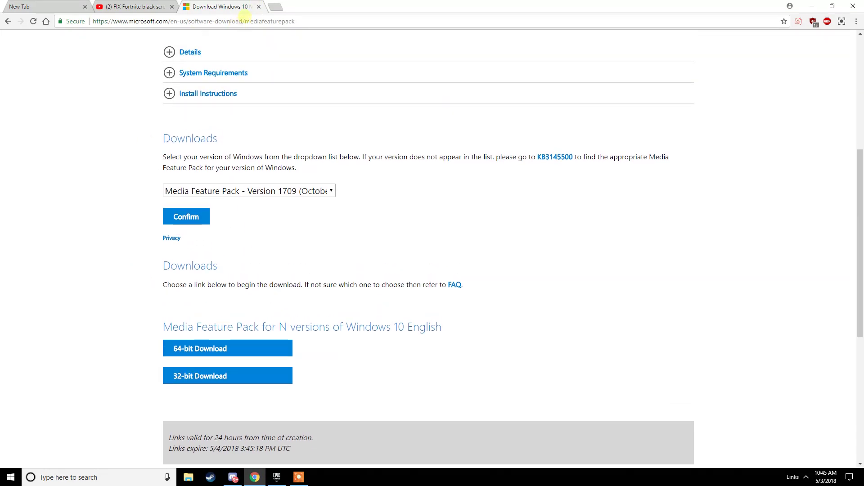
Step: Close the Download Windows 10 tab and scroll back up the YouTube fix video page
{"action": "left_click", "coordinate": [260, 7]}
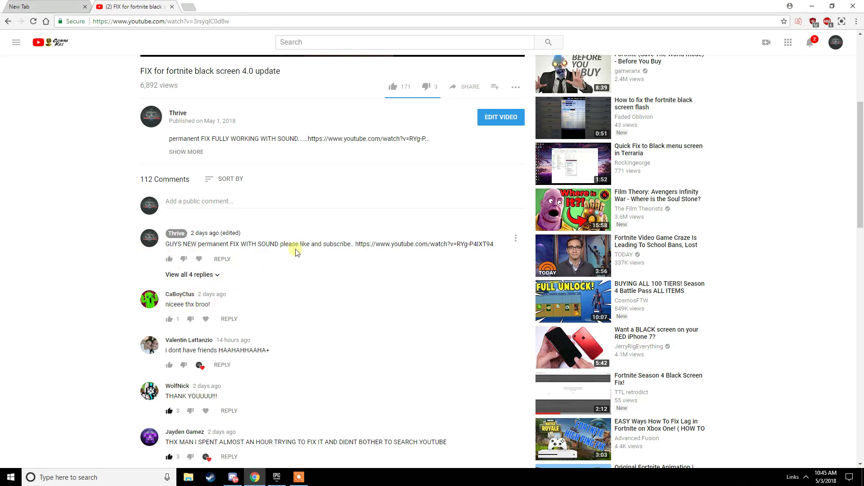
{"action": "scroll", "coordinate": [316, 244], "scroll_direction": "up", "scroll_amount": 3}
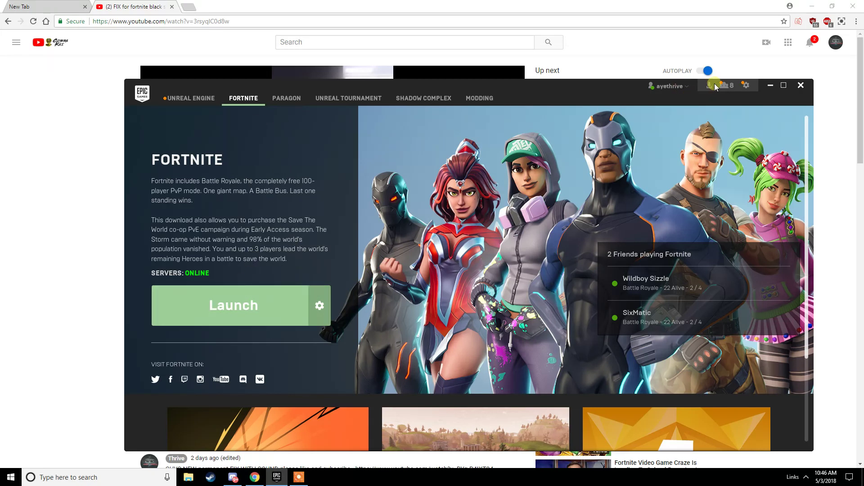
Step: Open the Epic Games Launcher account status and sign-out menu
{"action": "left_click", "coordinate": [685, 86]}
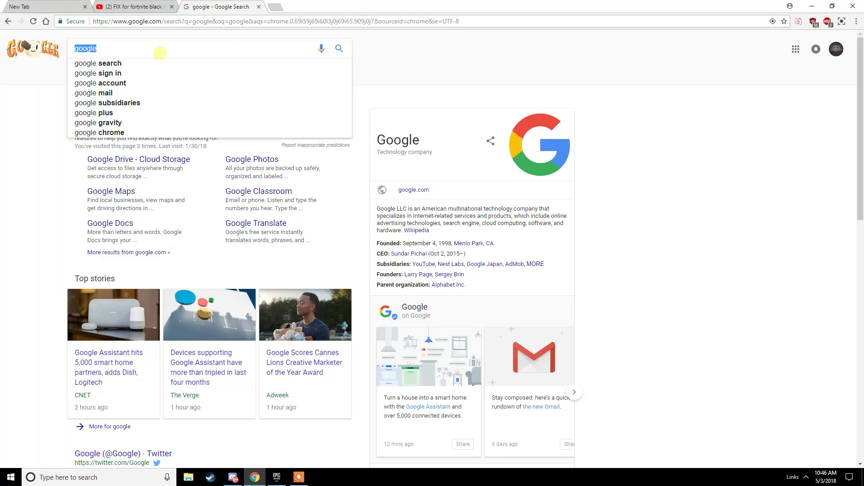
Step: Enter the partial query 'windows 10 red' in the Google search box
{"action": "type", "text": "w"}
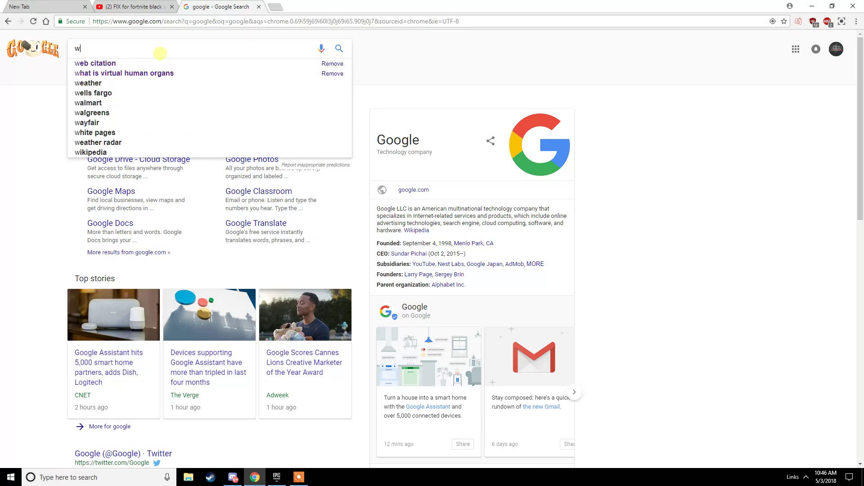
{"action": "type", "text": "indows"}
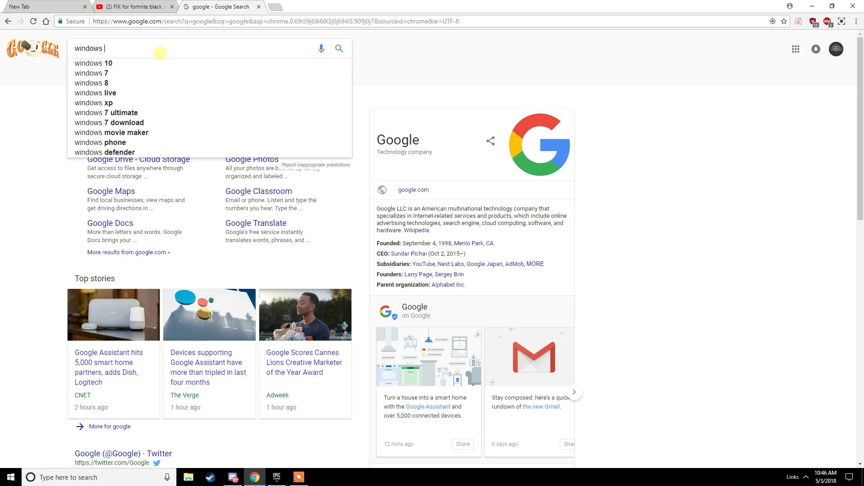
{"action": "type", "text": " 10"}
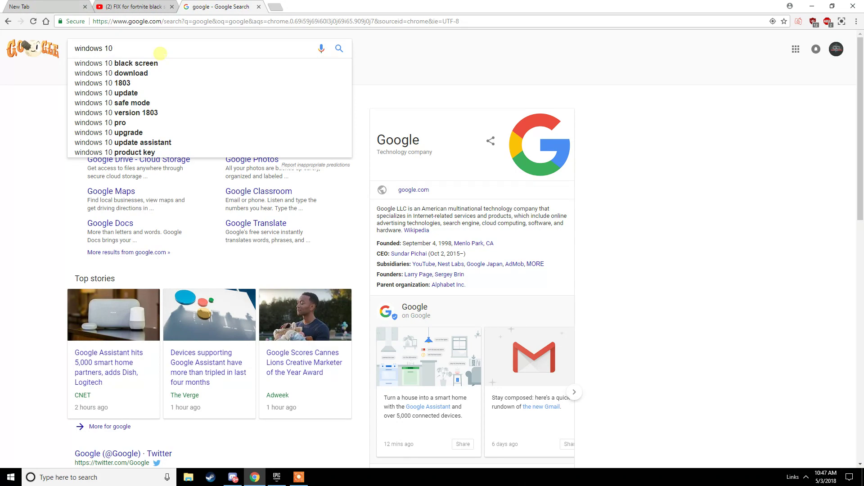
{"action": "scroll", "coordinate": [107, 180], "scroll_direction": "down", "scroll_amount": 8}
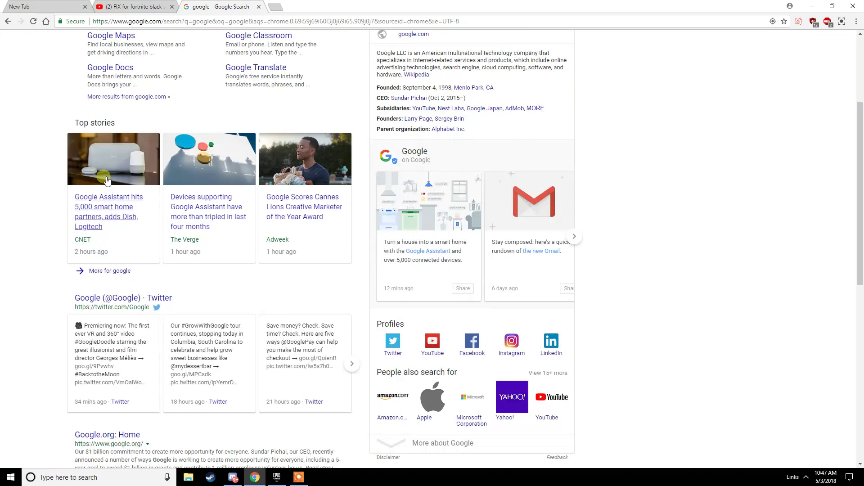
{"action": "scroll", "coordinate": [106, 180], "scroll_direction": "up", "scroll_amount": 8}
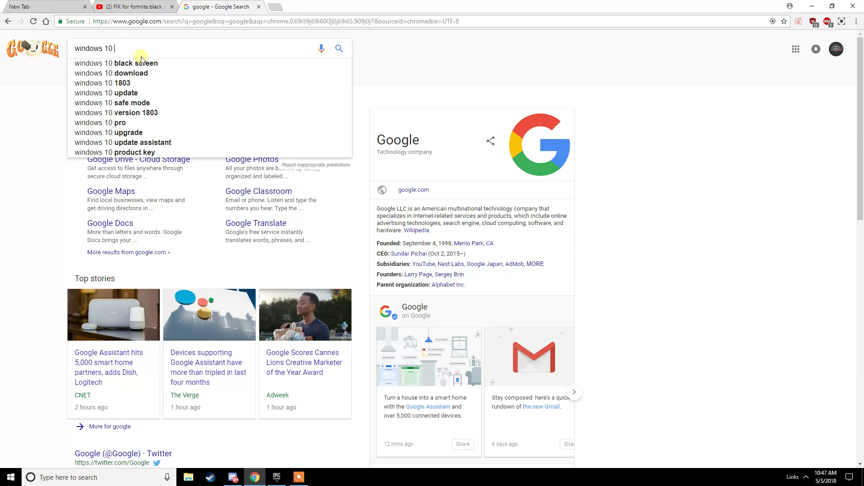
{"action": "type", "text": "ed"}
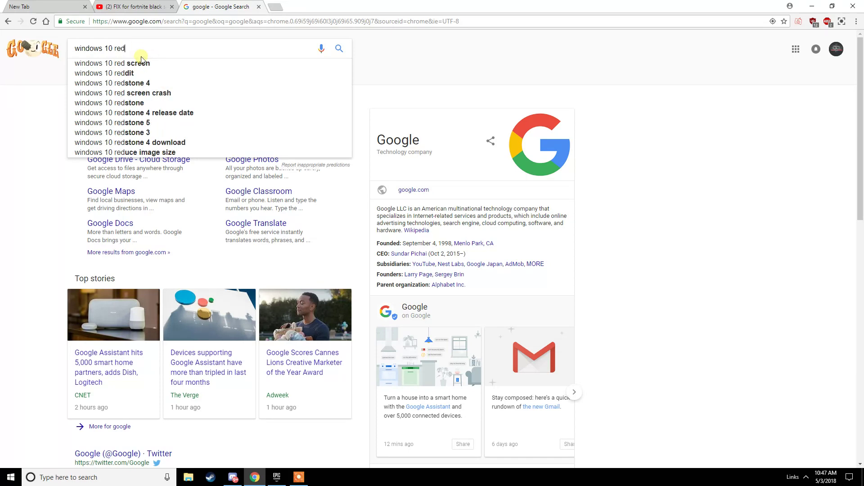